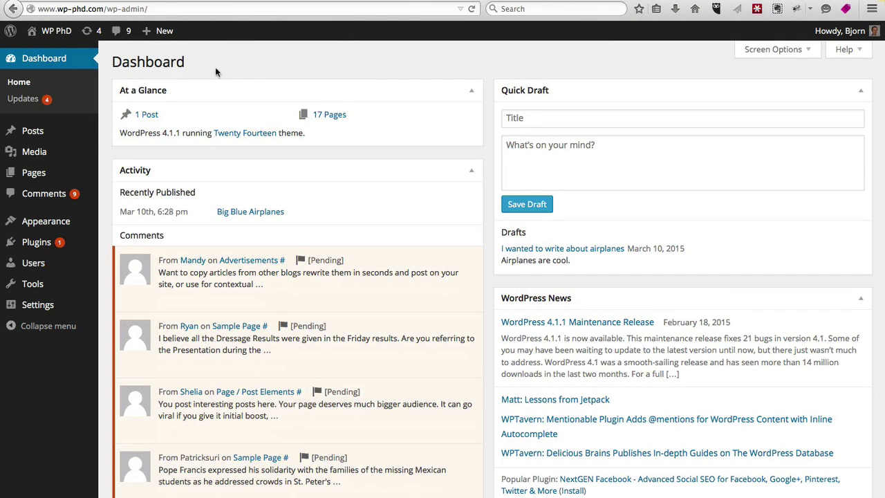
Show the Pages flyout submenu with All Pages and Add New from the admin sidebar.
{"action": "mouse_move", "coordinate": [36, 174]}
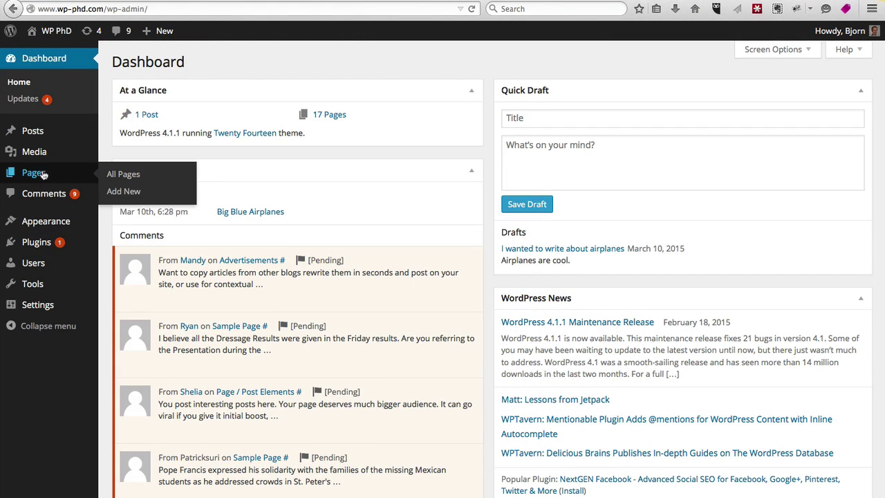
Add a new page titled 'This title of my page' with body text 'This is the content.'.
{"action": "left_click", "coordinate": [131, 194]}
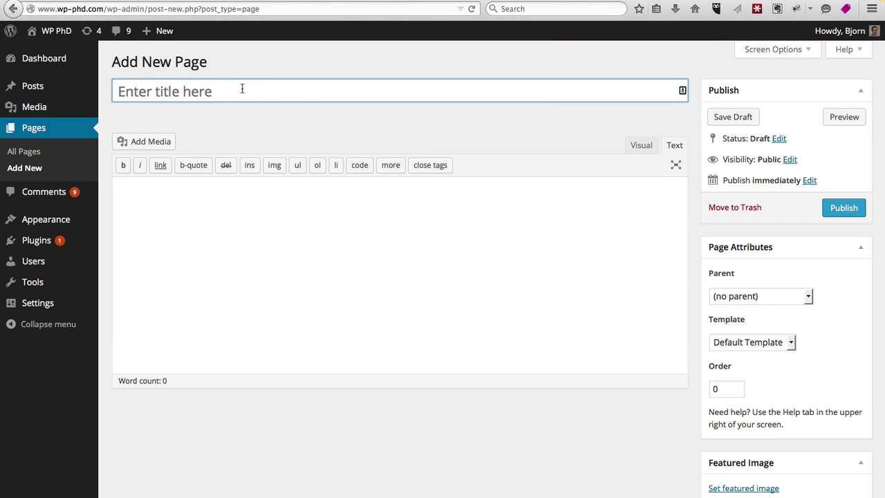
{"action": "type", "text": "This title of"}
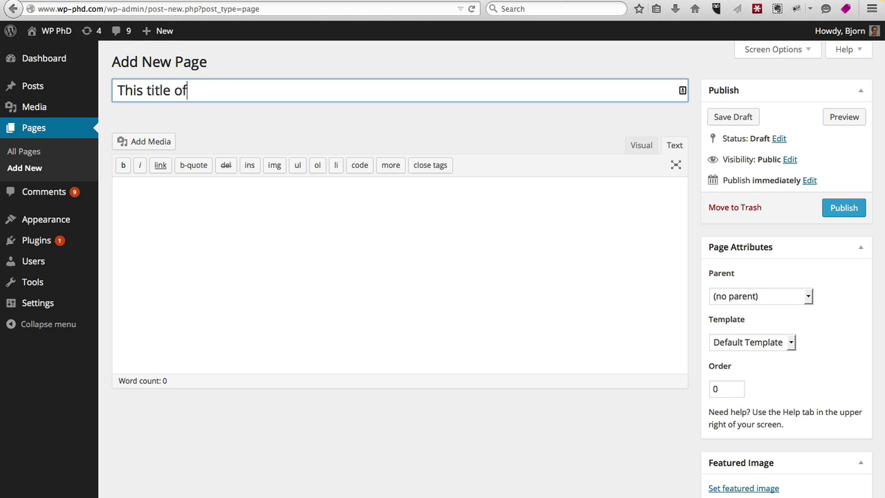
{"action": "type", "text": " my page"}
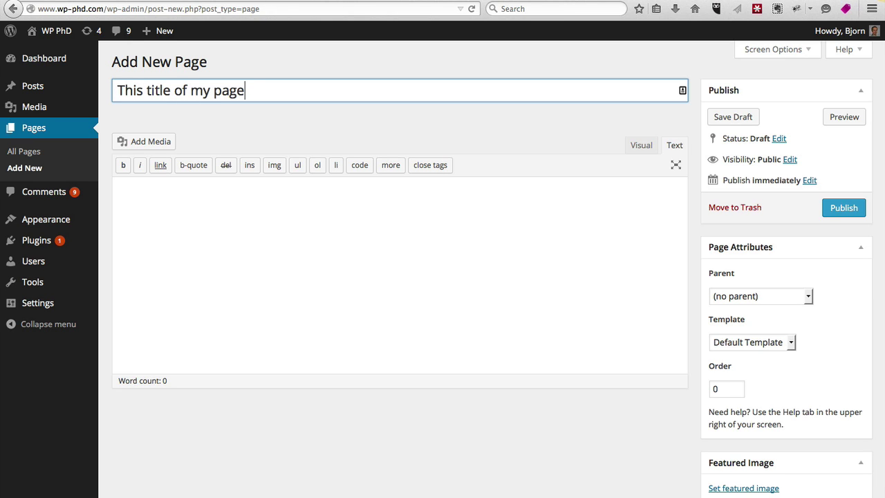
{"action": "left_click", "coordinate": [167, 210]}
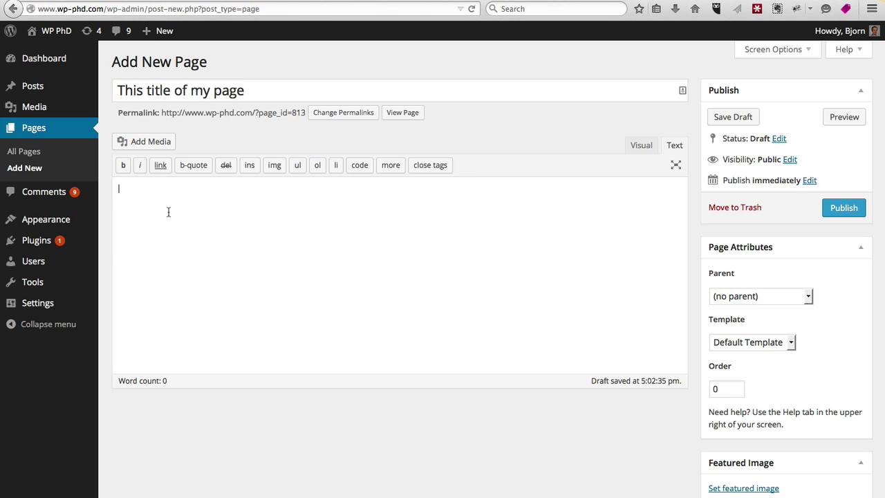
{"action": "type", "text": "This is the content"}
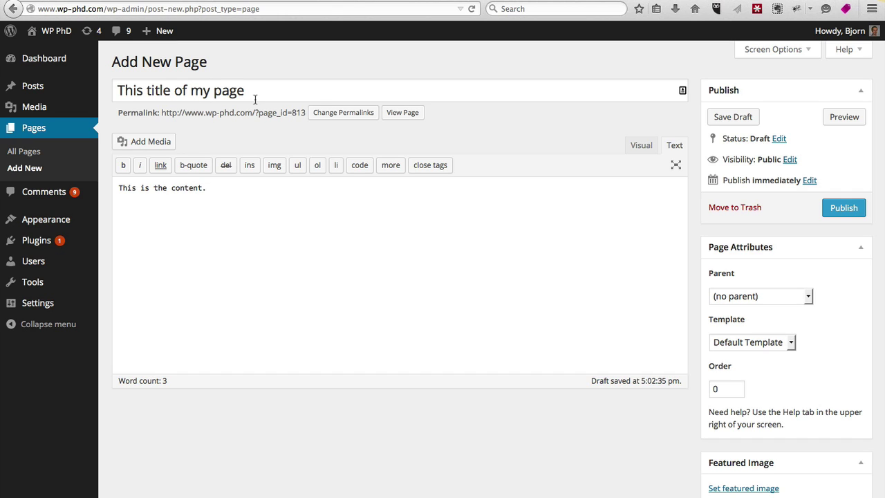
{"action": "left_click_drag", "start_coordinate": [162, 114], "coordinate": [304, 118]}
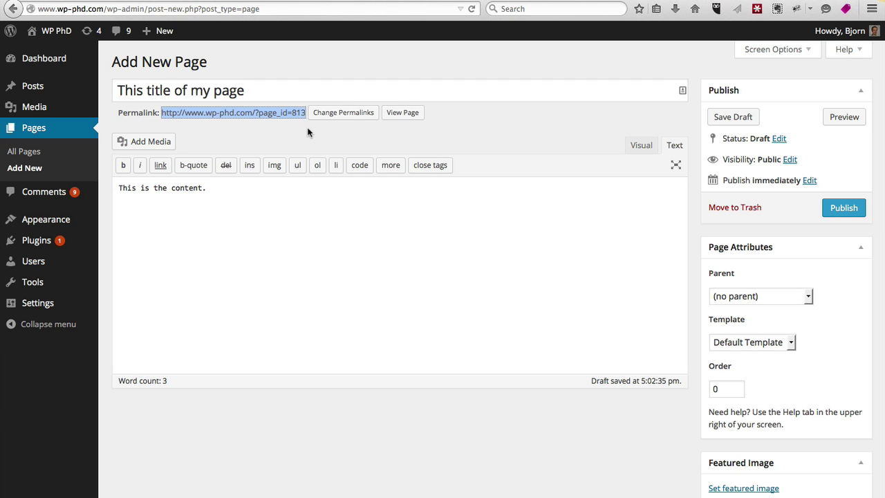
{"action": "left_click", "coordinate": [309, 133]}
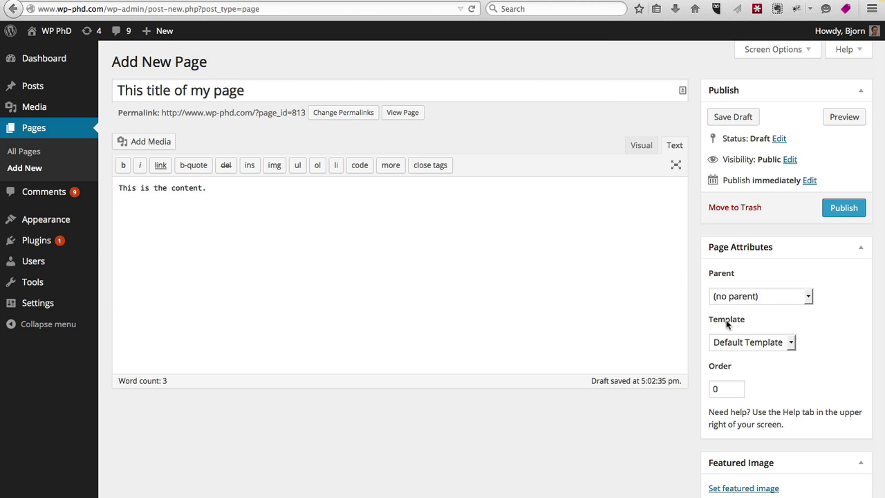
{"action": "left_click", "coordinate": [792, 343]}
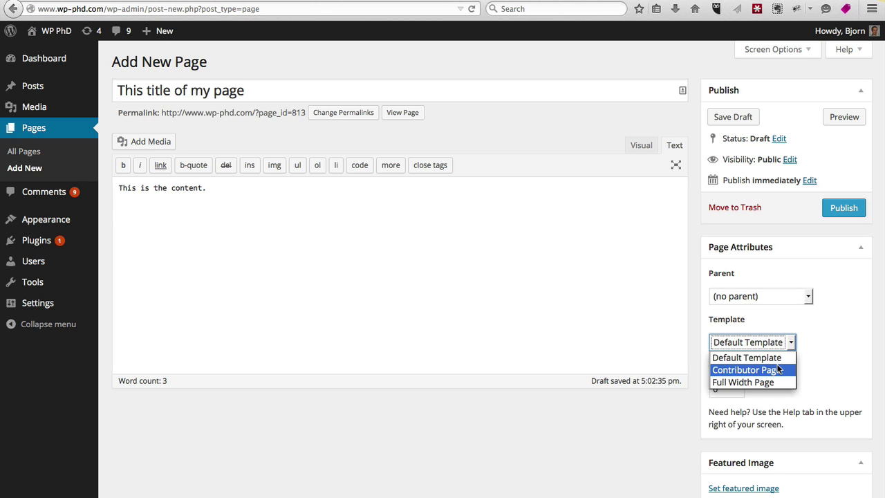
{"action": "left_click", "coordinate": [817, 348]}
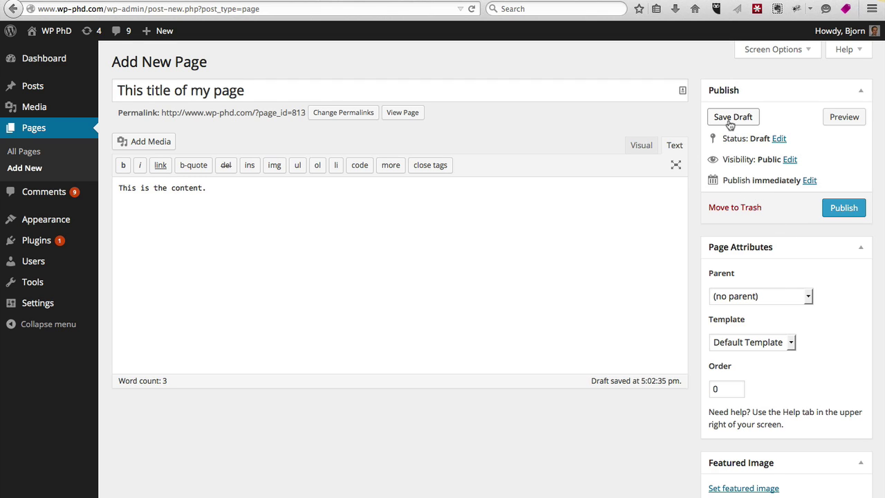
{"action": "left_click", "coordinate": [790, 160]}
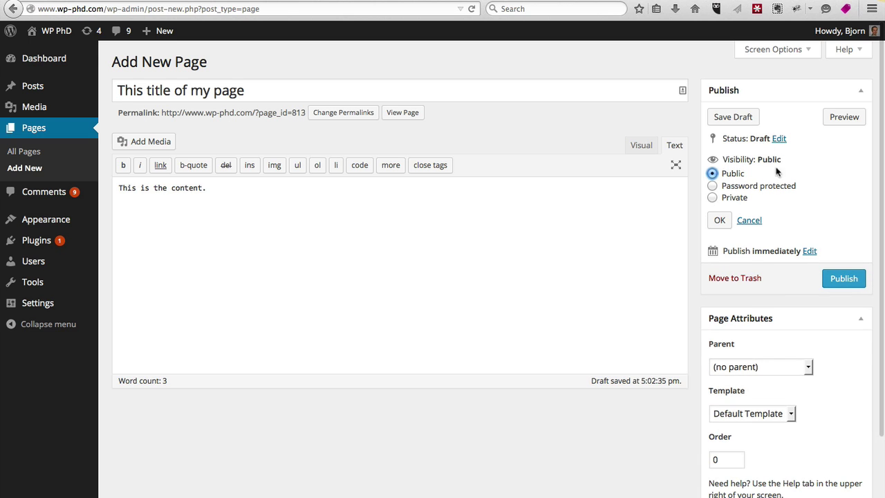
{"action": "left_click", "coordinate": [712, 186]}
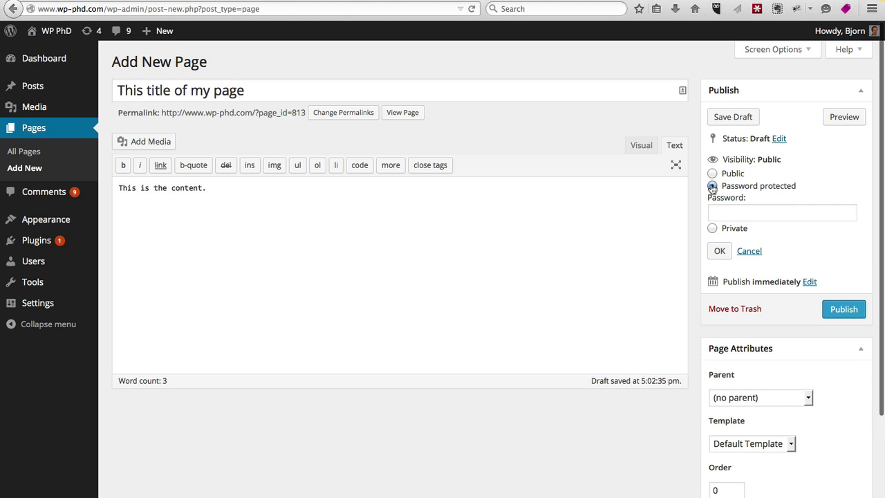
{"action": "left_click", "coordinate": [780, 214]}
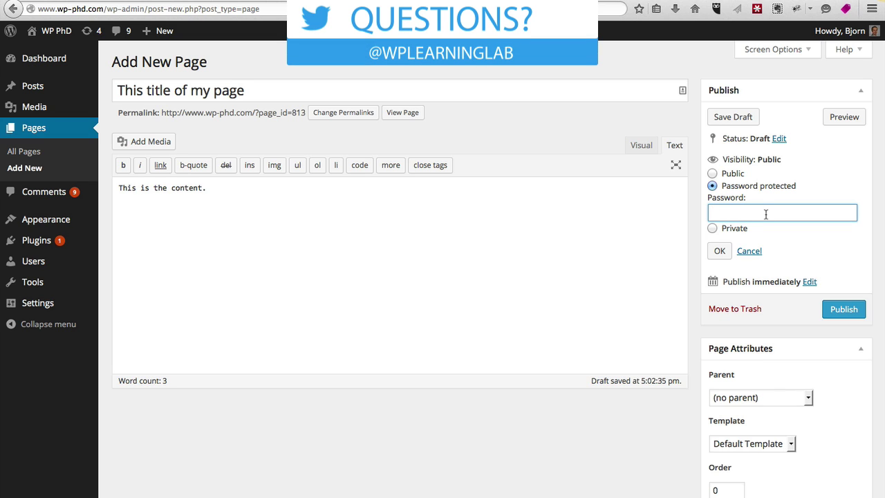
{"action": "left_click", "coordinate": [713, 229]}
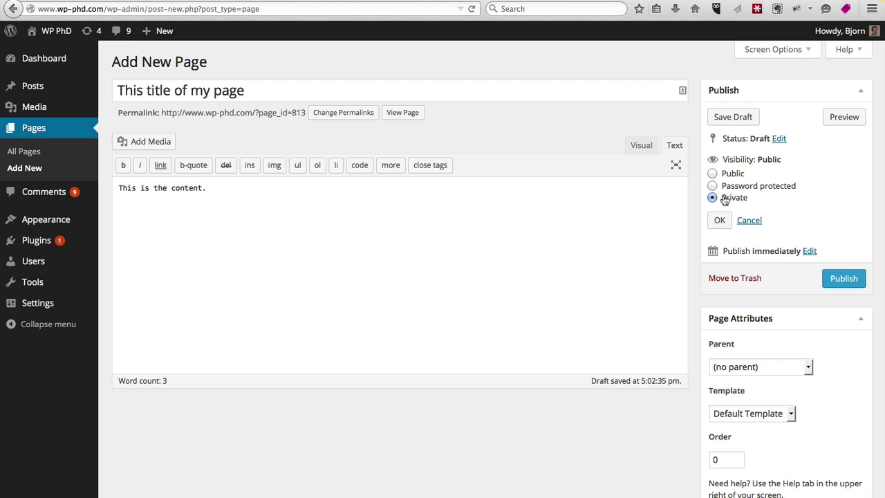
{"action": "left_click", "coordinate": [713, 174]}
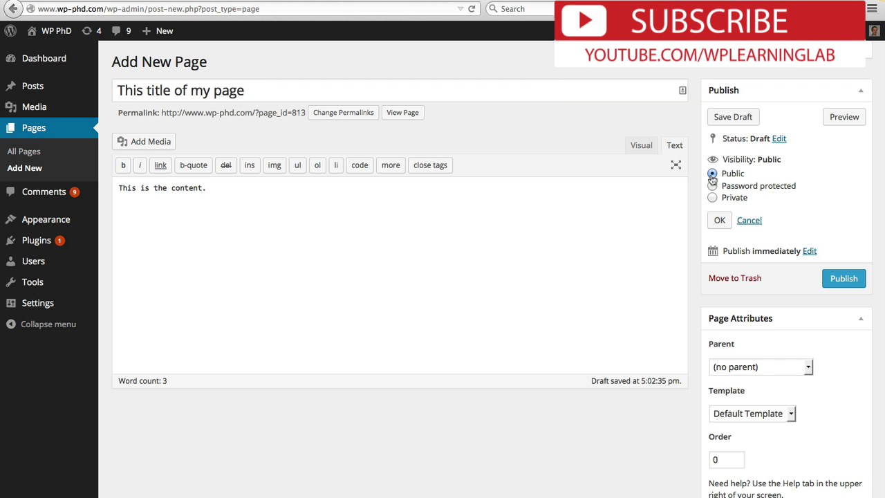
{"action": "left_click", "coordinate": [719, 220]}
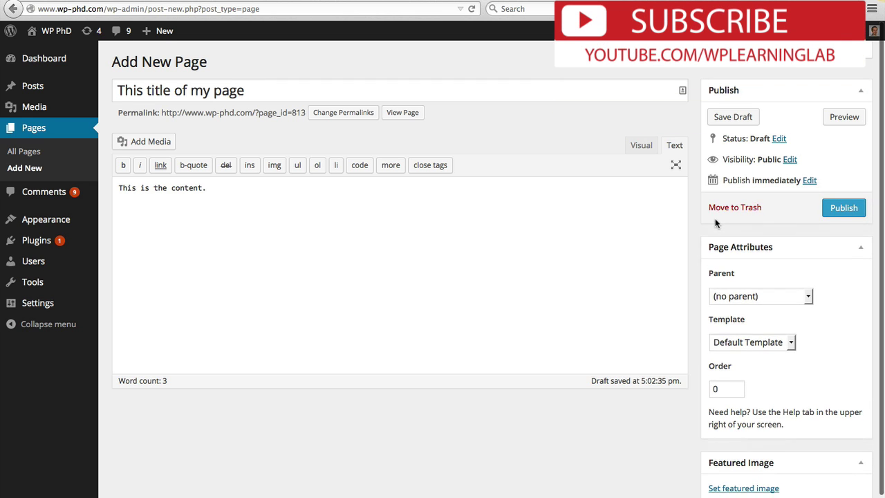
Open the publish date editor and try setting the day to 12, leaving Mar 11, 2015 @ 17:02.
{"action": "left_click", "coordinate": [809, 181]}
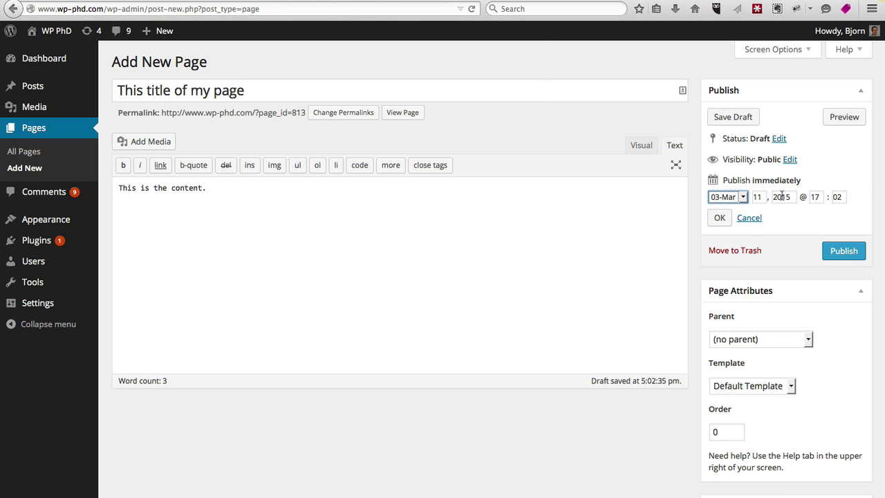
{"action": "double_click", "coordinate": [781, 196]}
{"action": "double_click", "coordinate": [761, 197]}
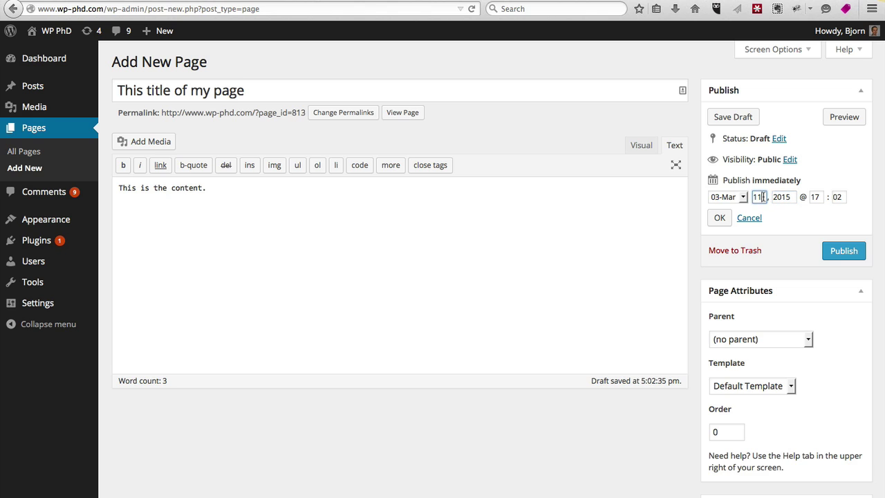
{"action": "type", "text": "12"}
{"action": "double_click", "coordinate": [758, 197]}
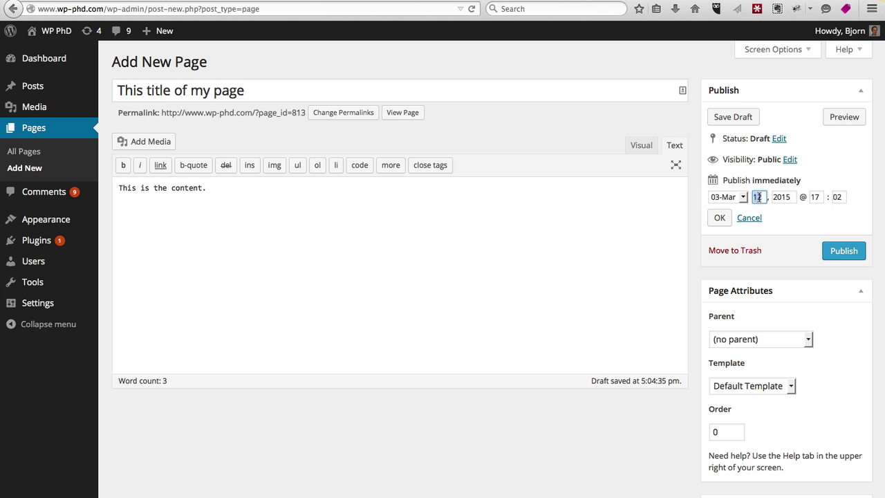
Confirm the publish date and publish the page, dated Mar 11, 2015.
{"action": "left_click", "coordinate": [720, 217]}
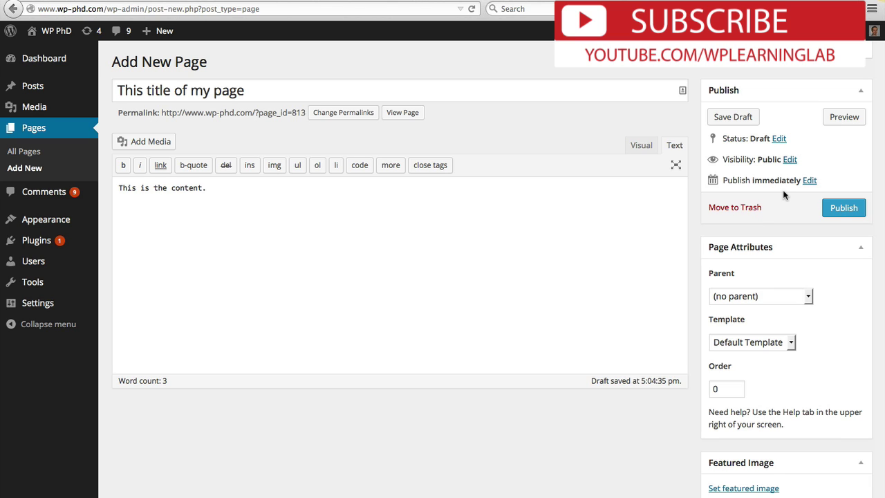
{"action": "left_click", "coordinate": [844, 209]}
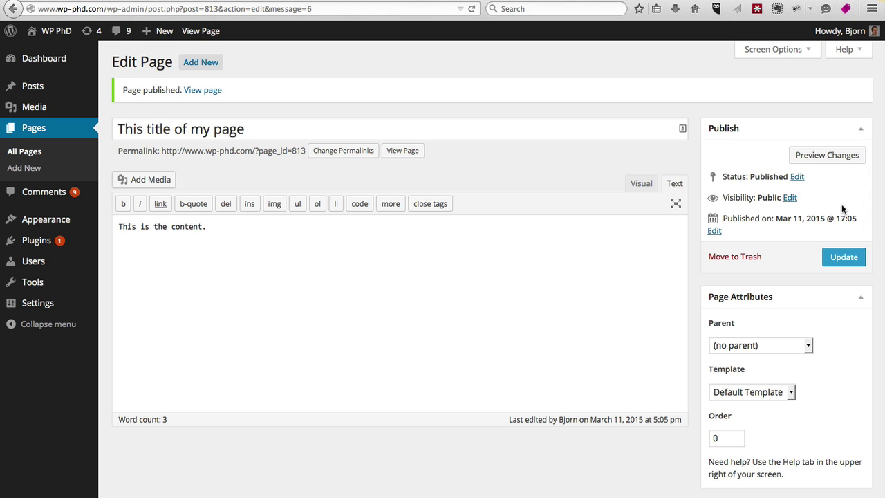
View the page on the live site and highlight its title and 'This is the content.' line.
{"action": "left_click", "coordinate": [399, 151]}
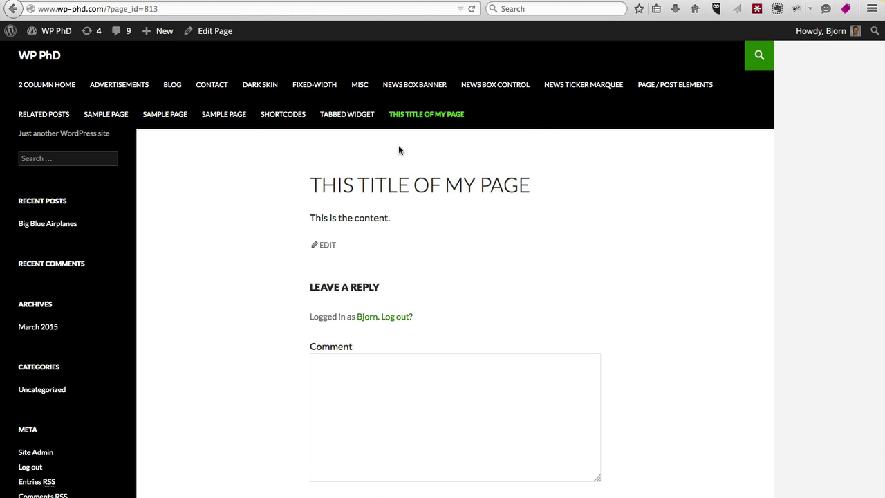
{"action": "left_click_drag", "start_coordinate": [307, 187], "coordinate": [570, 191]}
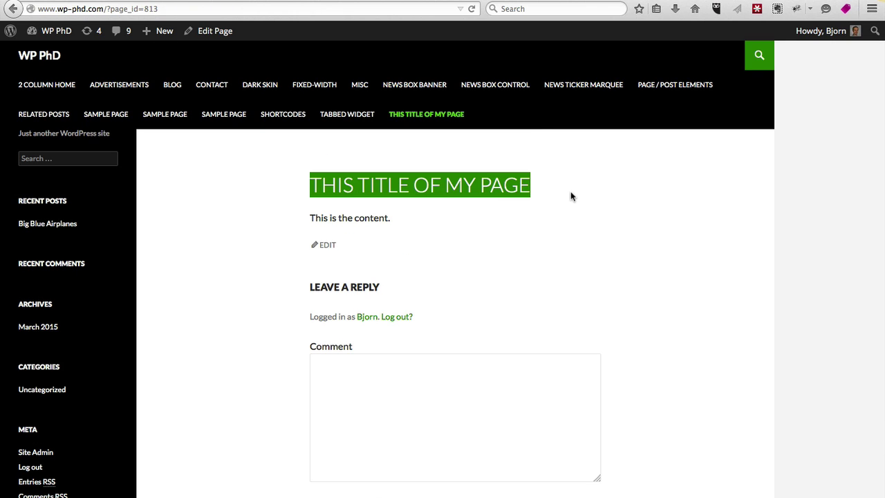
{"action": "left_click_drag", "start_coordinate": [309, 218], "coordinate": [402, 220]}
{"action": "left_click", "coordinate": [409, 224]}
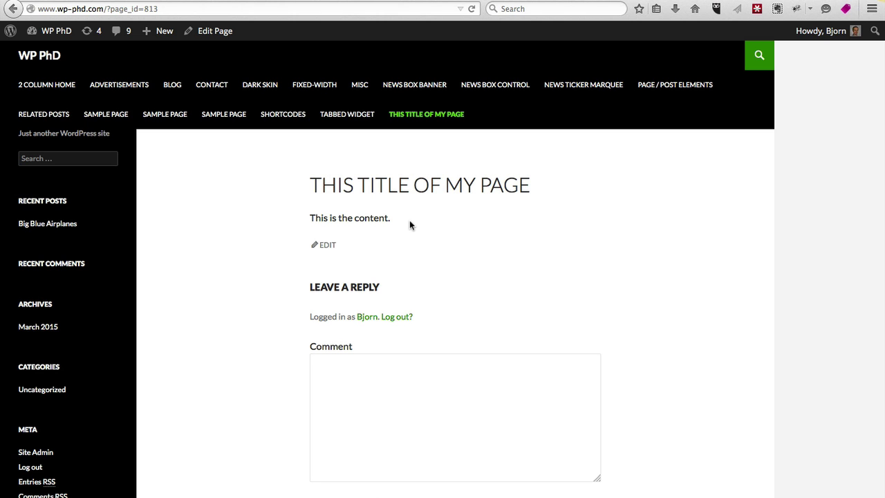